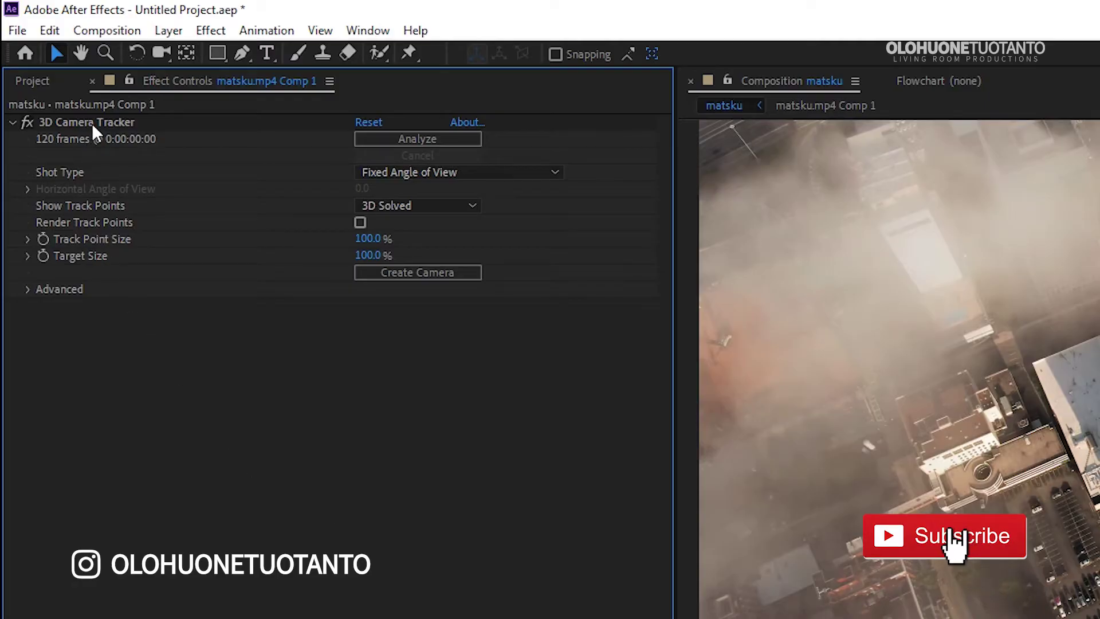
Select the solved 3D Camera Tracker effect on the skyscraper drone clip
{"action": "left_click", "coordinate": [93, 124]}
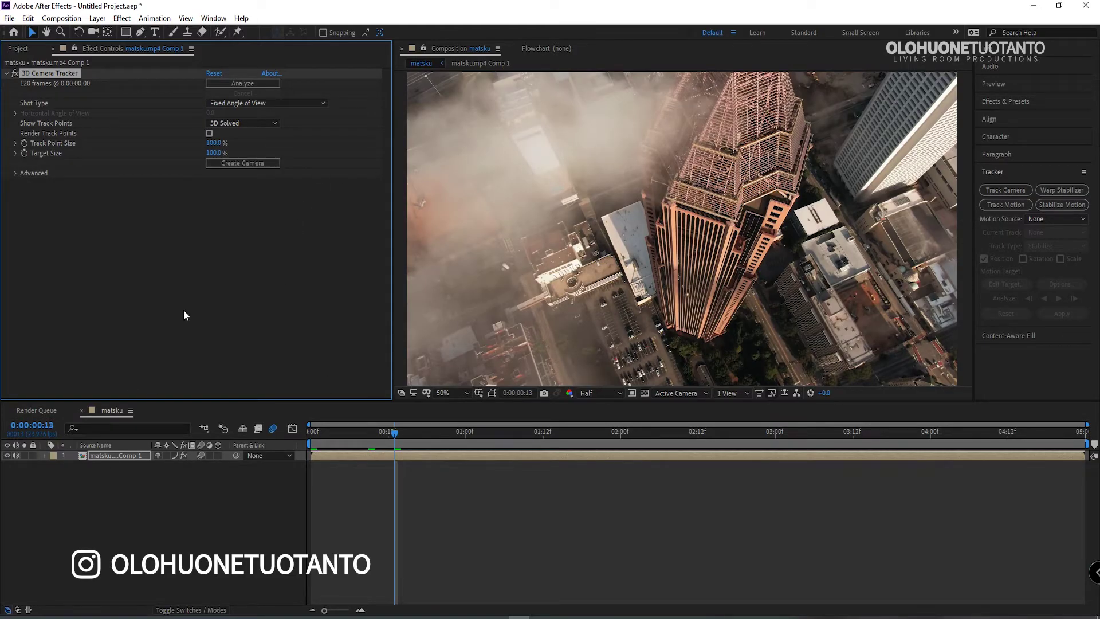
Enable Render Track Points in the 3D Camera Tracker effect controls
{"action": "left_click", "coordinate": [209, 135]}
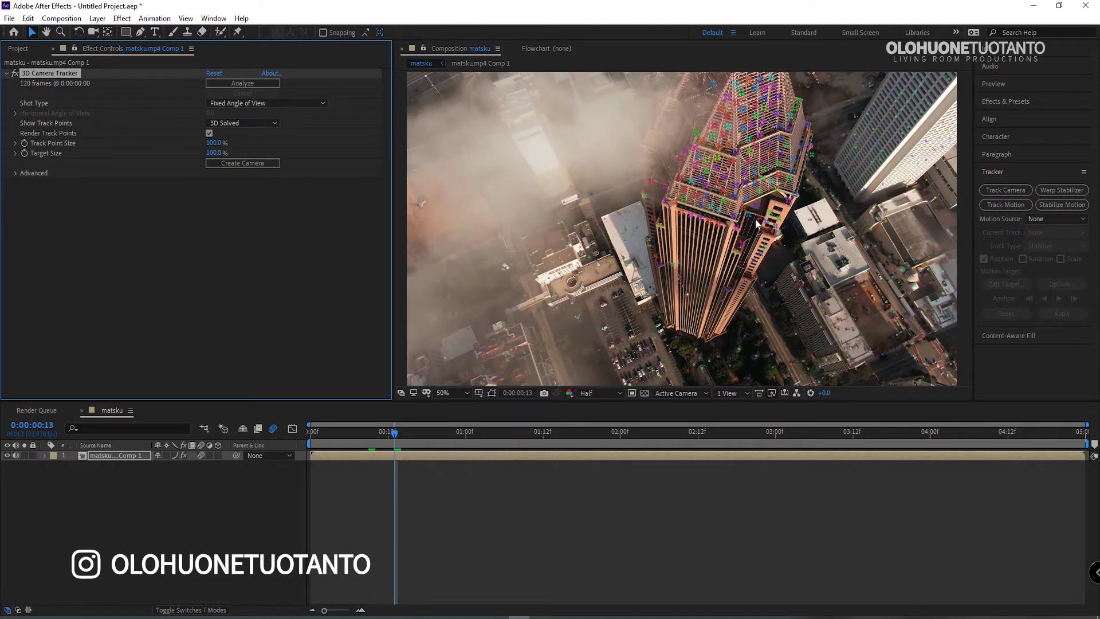
Give the Composition panel focus so it becomes the active panel
{"action": "left_click", "coordinate": [710, 191]}
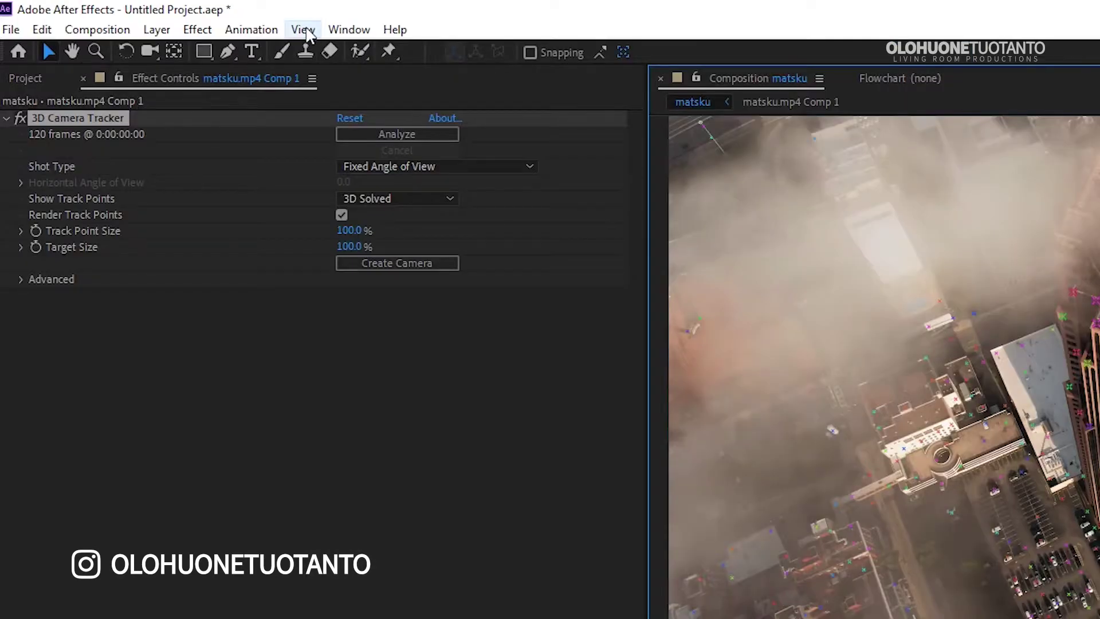
Turn on View > Show Layer Controls to display pickable track points
{"action": "left_click", "coordinate": [303, 29]}
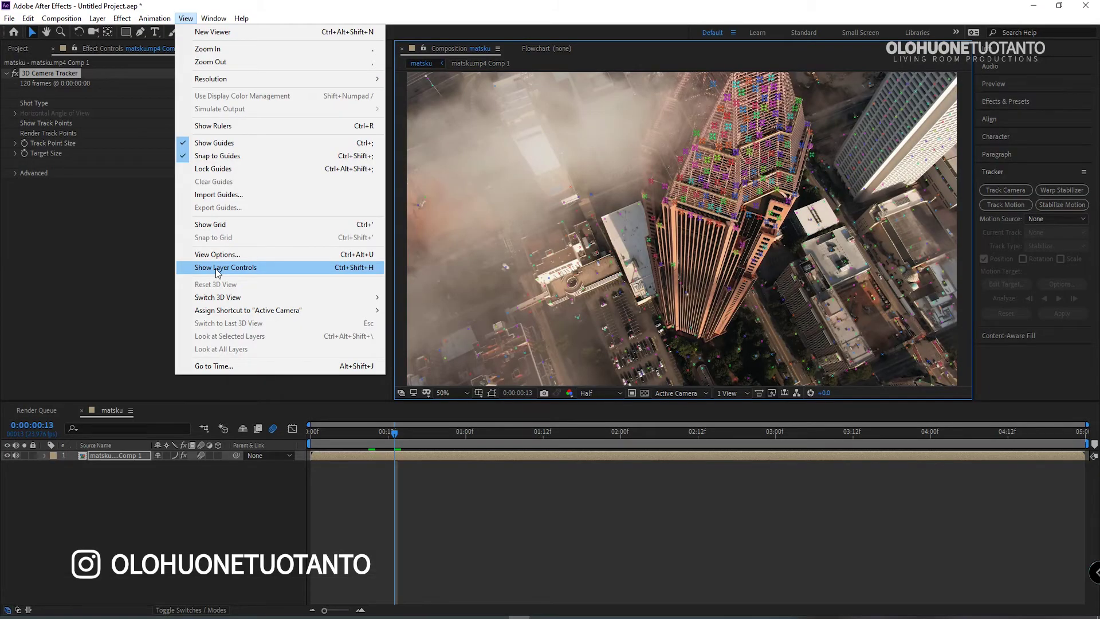
{"action": "left_click", "coordinate": [215, 270]}
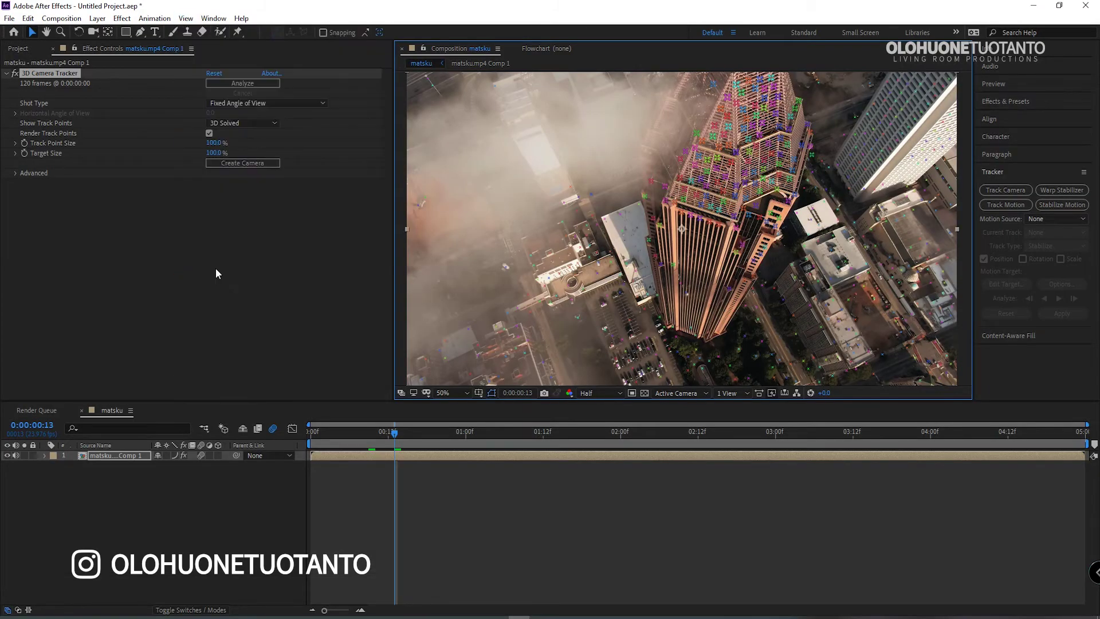